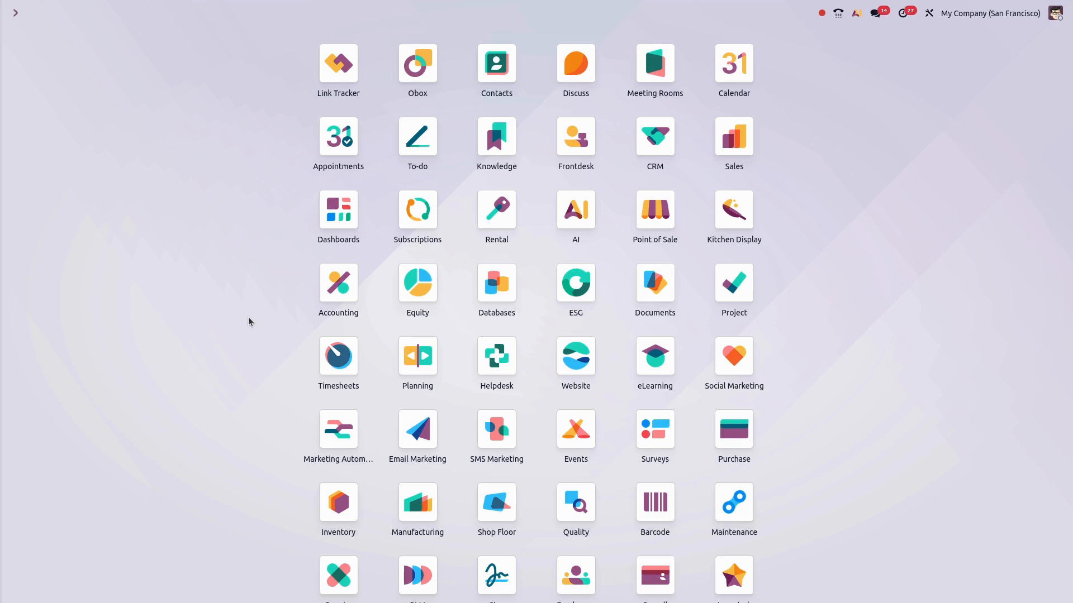
Open the Inventory settings and review the Allow Spontaneous Returns option under Operations
left_click(338, 501)
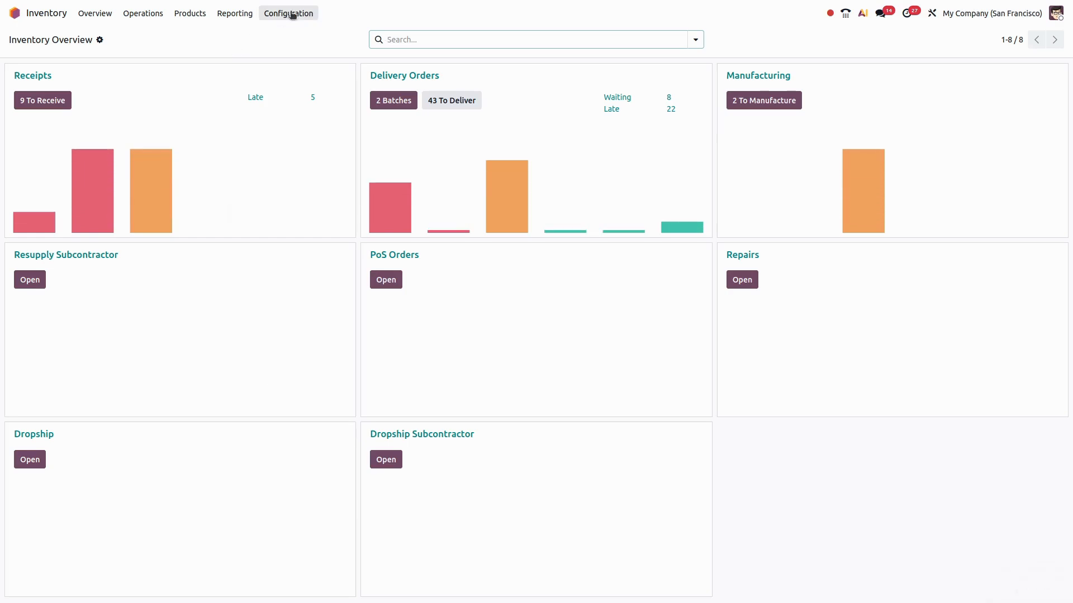
left_click(288, 14)
left_click(294, 35)
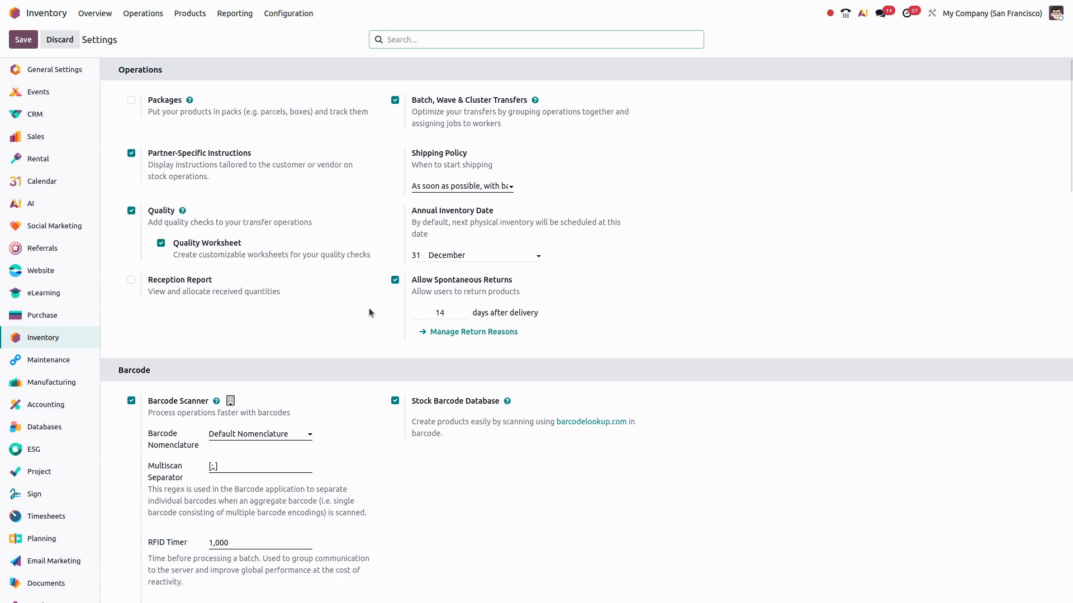
left_click(348, 307)
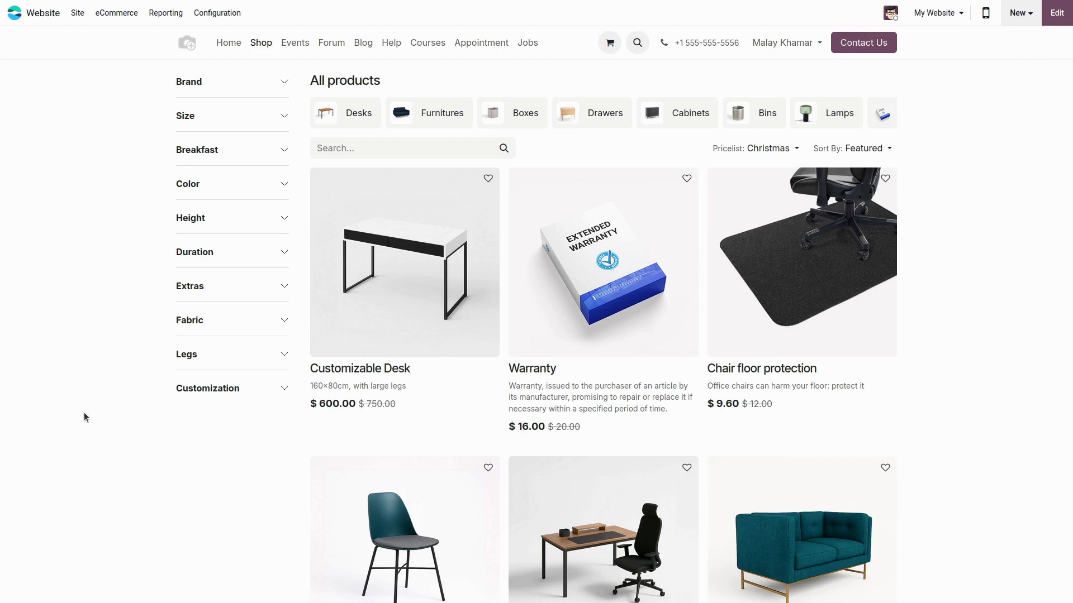
Order one Customizable Desk in White with Steel legs from the web shop and proceed to checkout
left_click(379, 293)
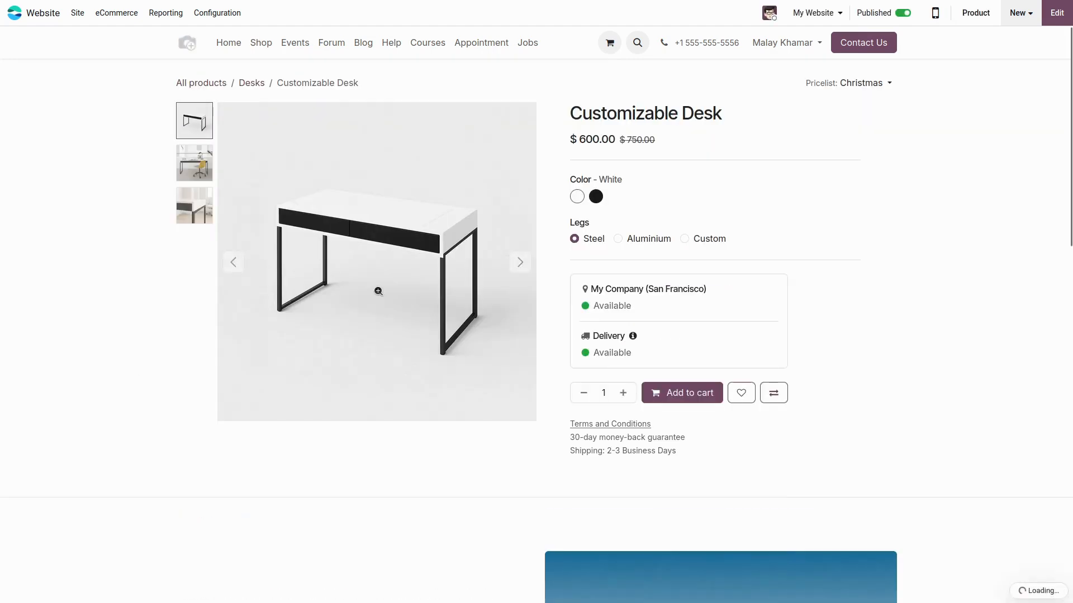
left_click(663, 394)
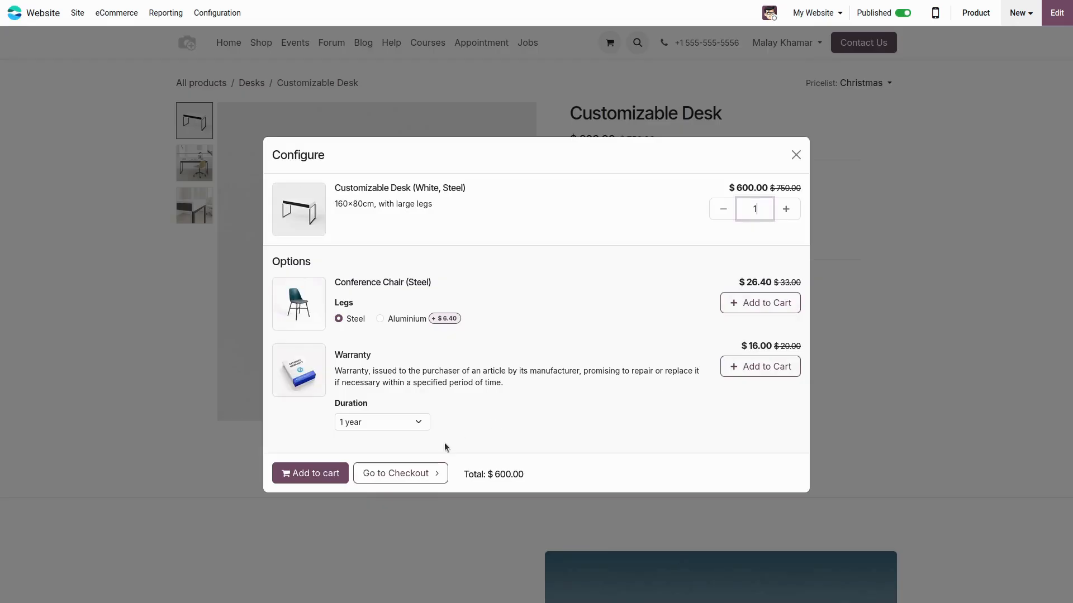
left_click(422, 469)
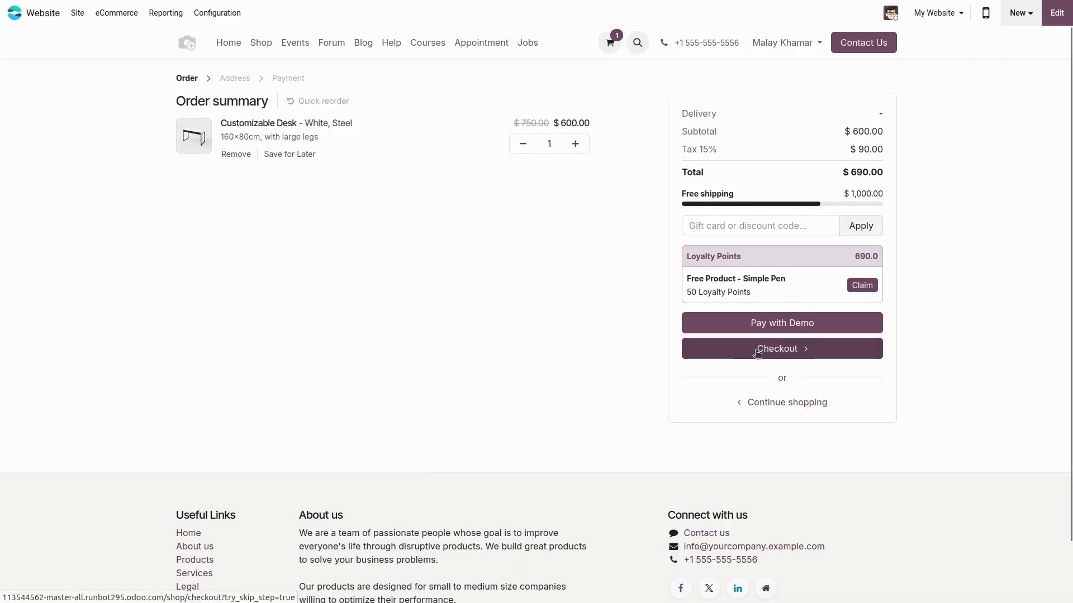
left_click(757, 352)
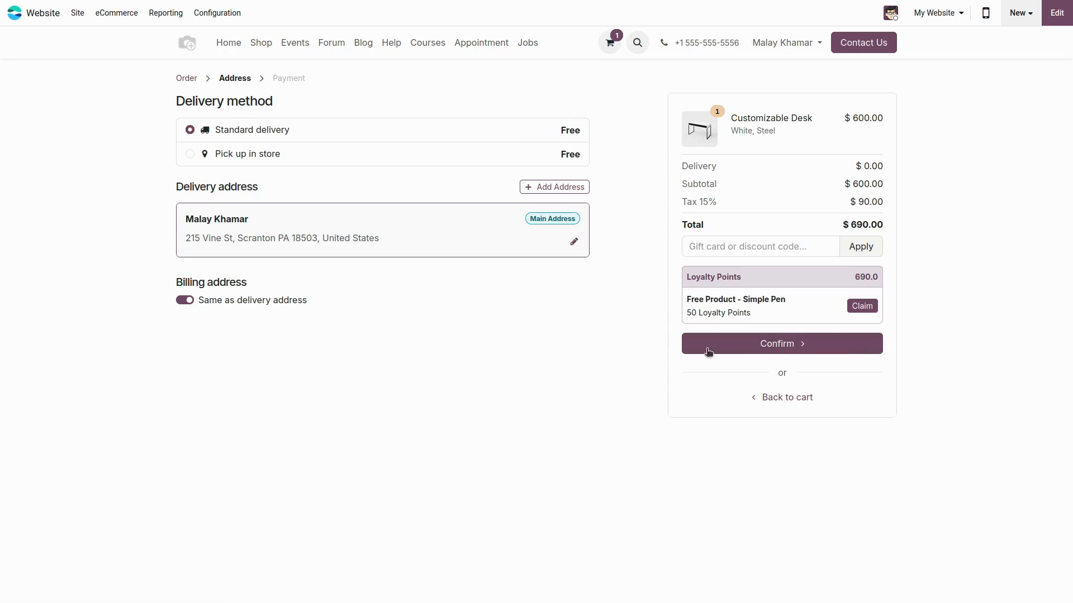
Confirm Standard delivery, enter the test card number as Demo payment details, and pay for the order
left_click(757, 349)
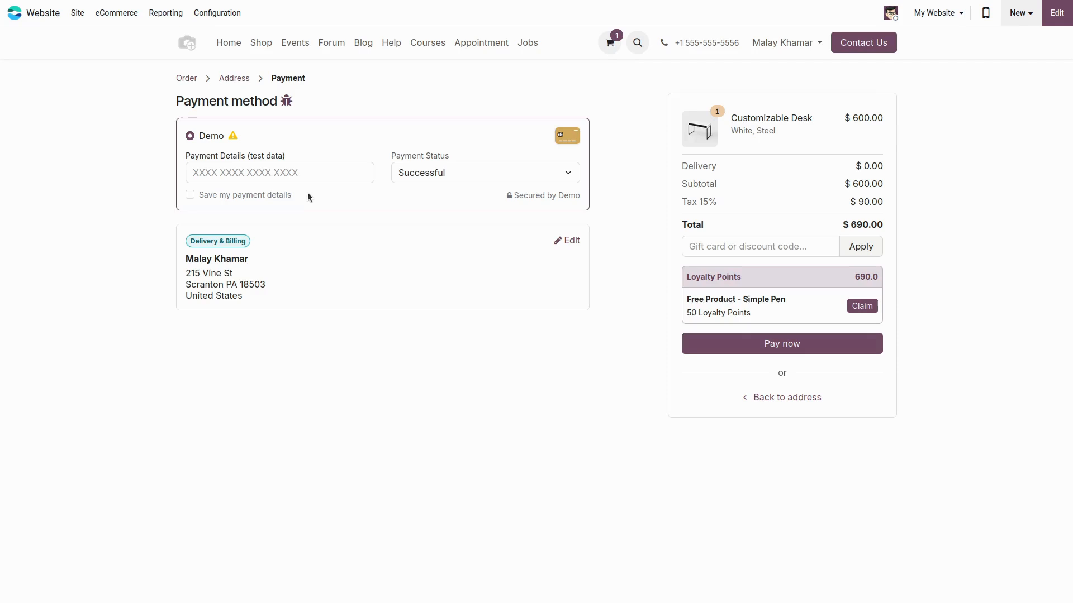
left_click(313, 179)
type("2313132")
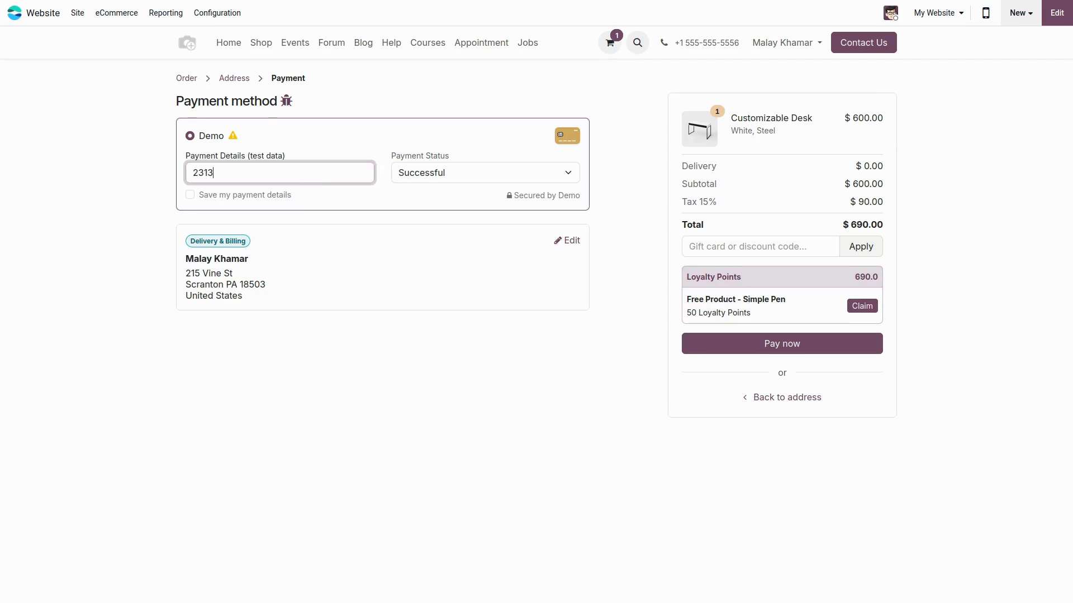
left_click(850, 351)
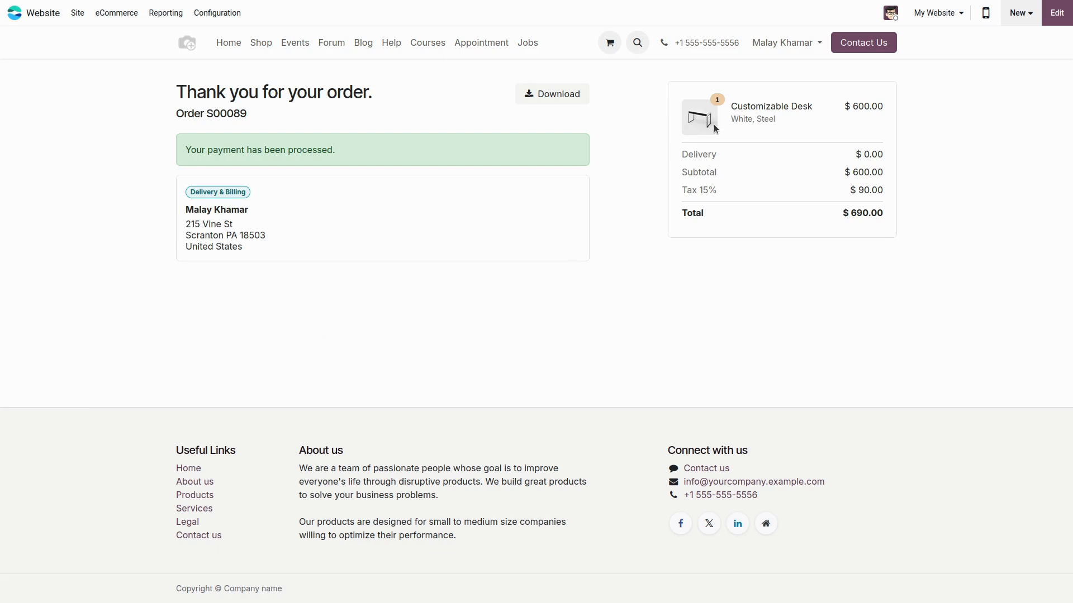
Open the newly placed order from the orders list in the customer's portal account
left_click(792, 46)
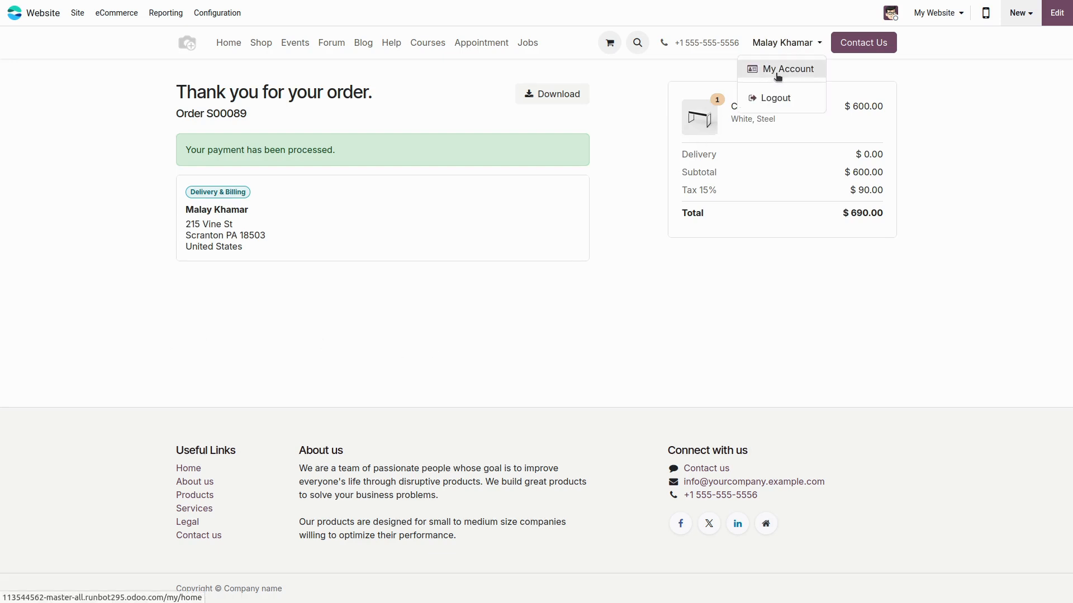
left_click(778, 70)
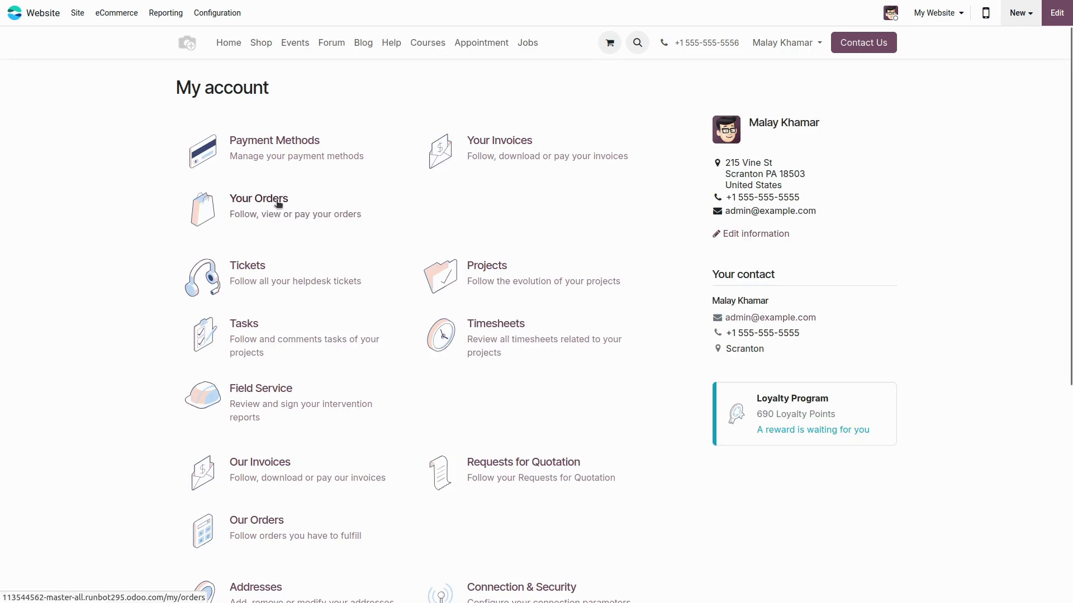
left_click(277, 203)
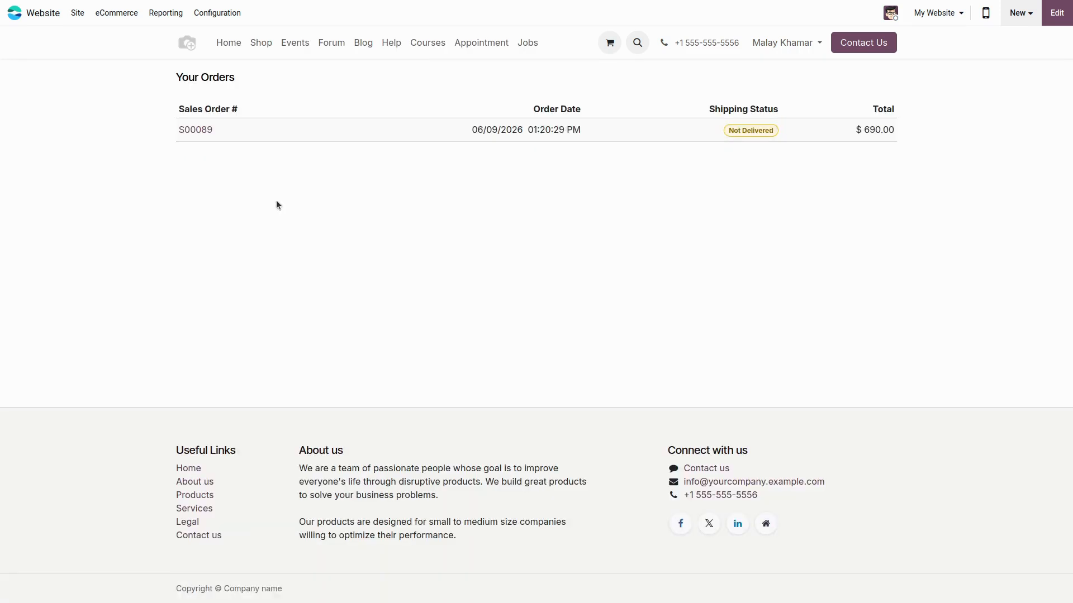
left_click(207, 134)
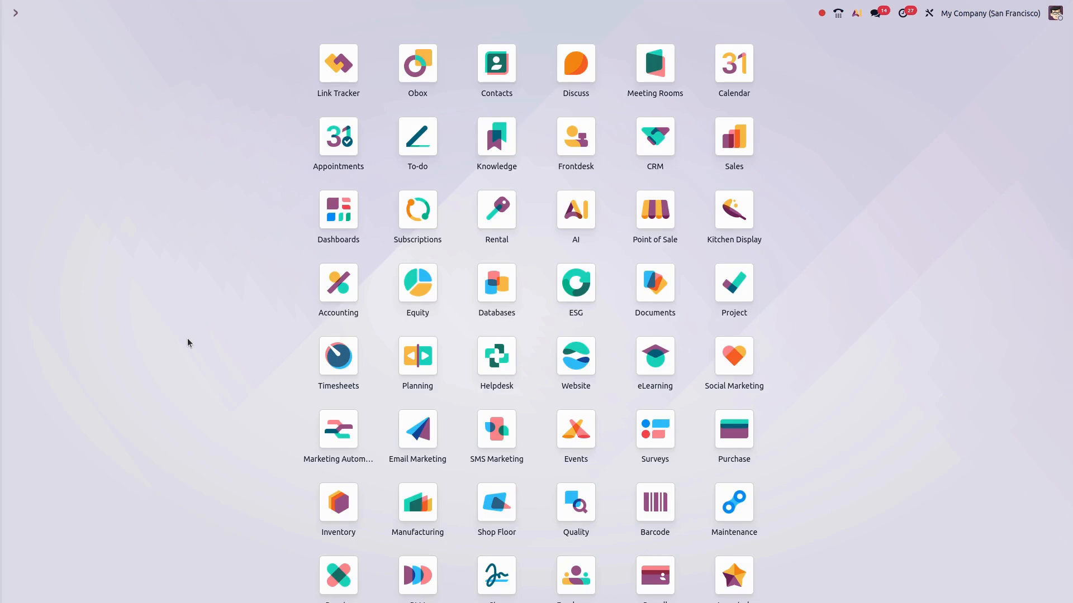
In the Sales app, open the newest sales order's delivery and validate it
left_click(734, 138)
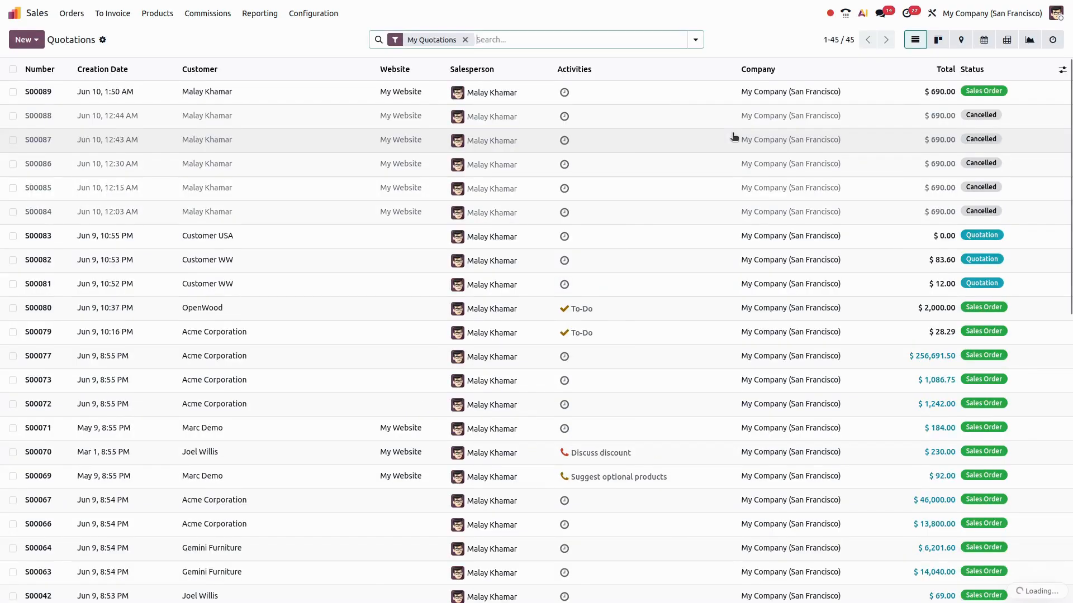
left_click(74, 91)
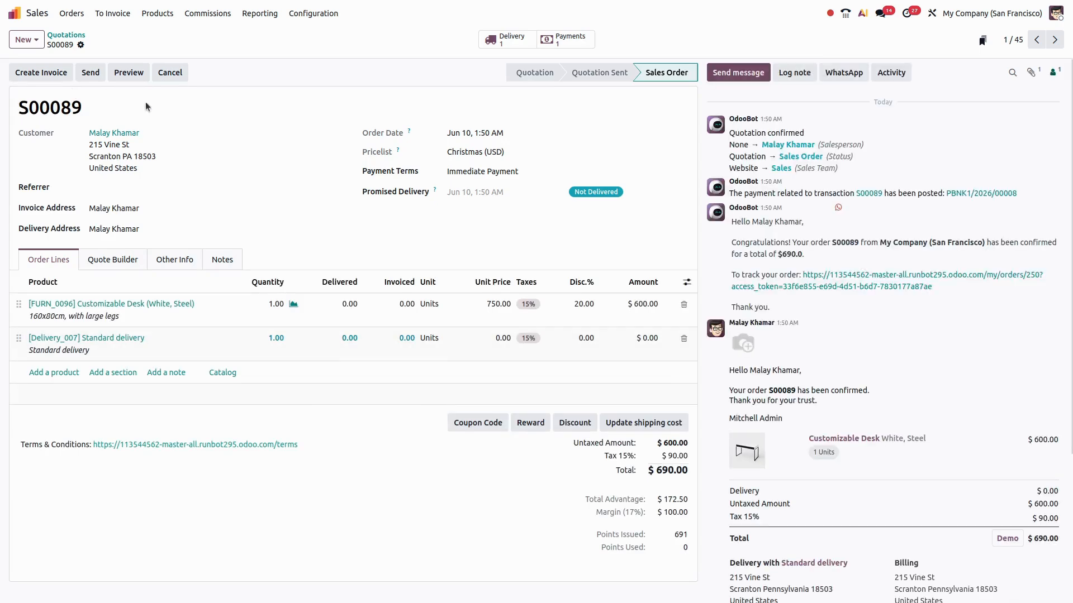
left_click(499, 41)
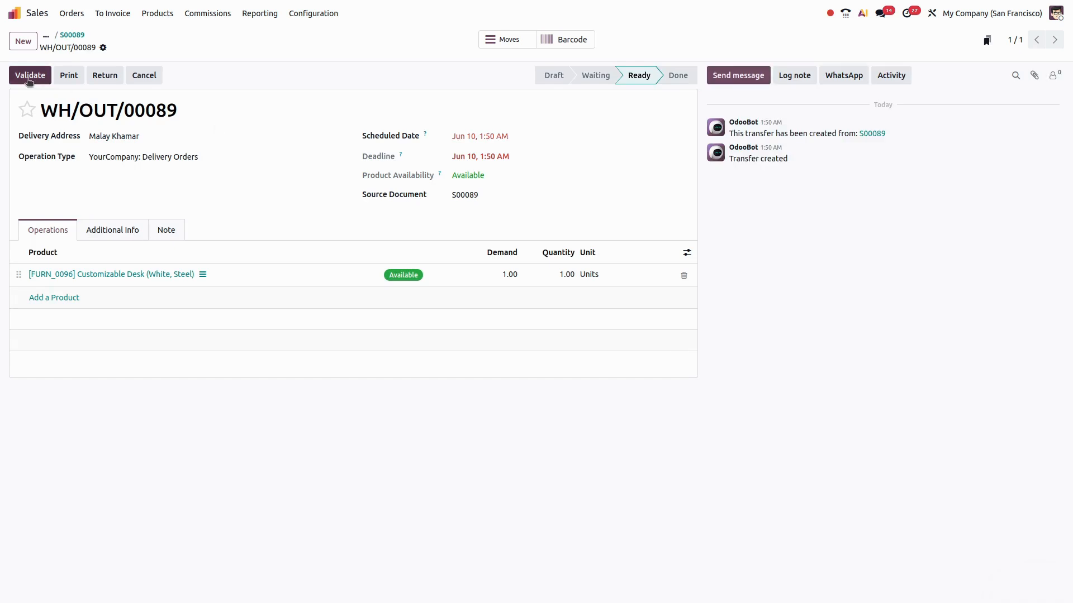
left_click(27, 78)
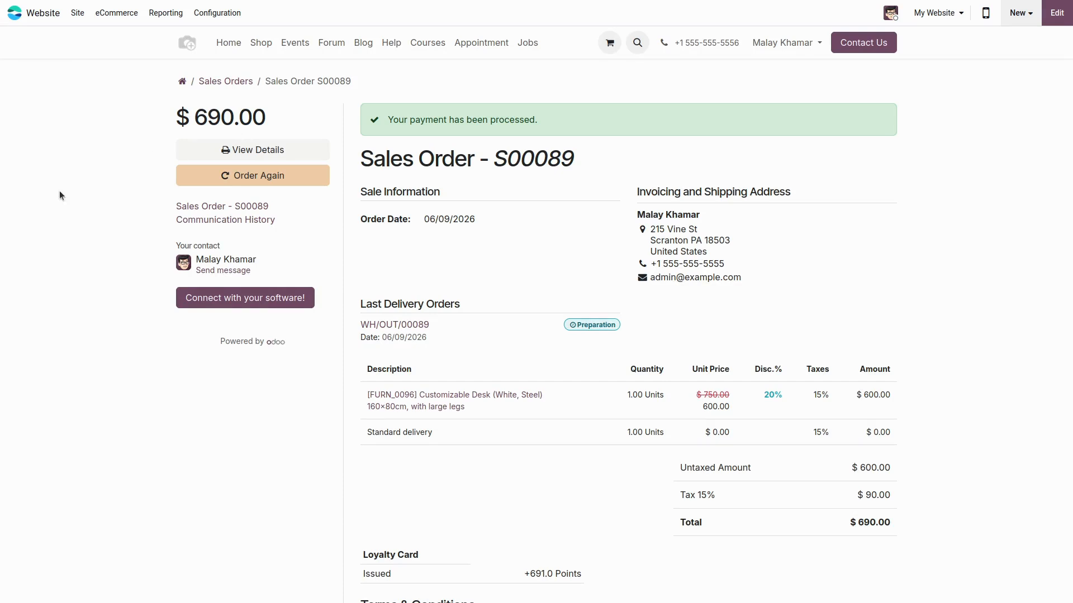
Refresh the portal order, request a return of 1 Customizable Desk for "Item arrived damaged or defective", and download the return label
key("F5")
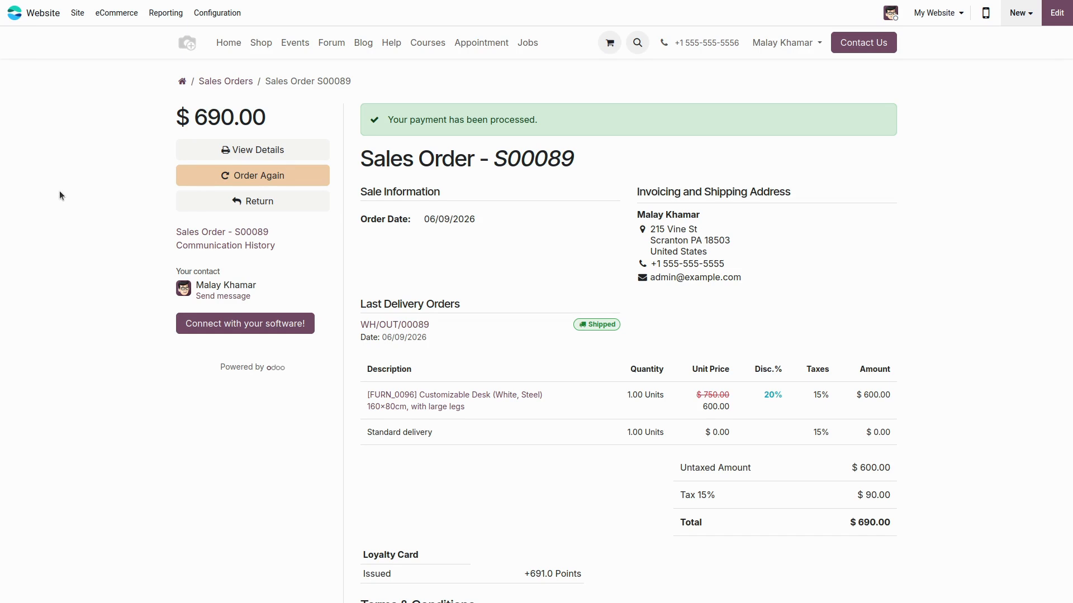
left_click(244, 205)
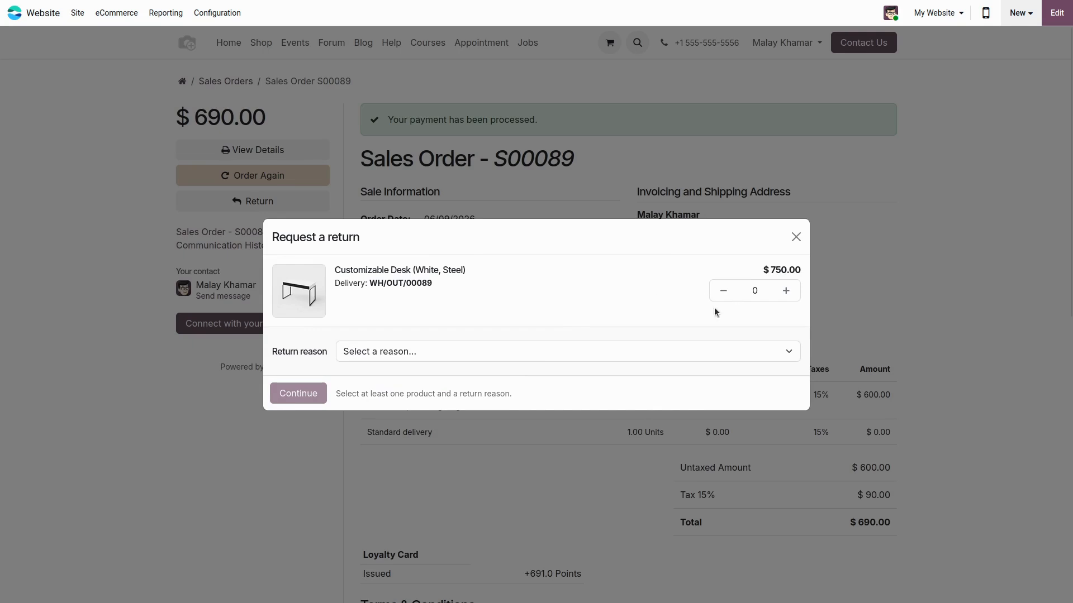
left_click(786, 292)
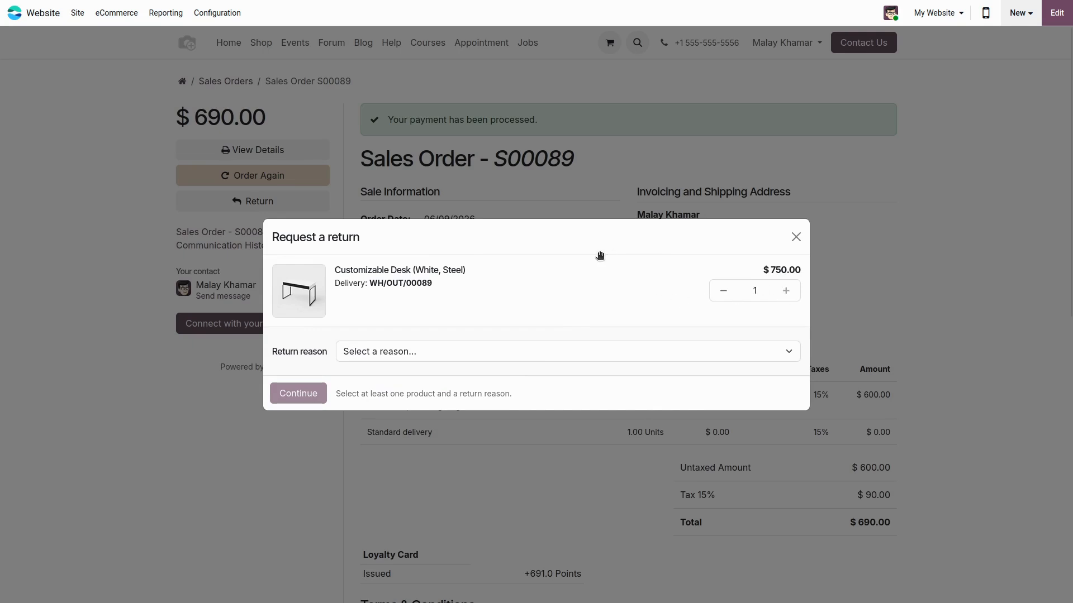
left_click(421, 353)
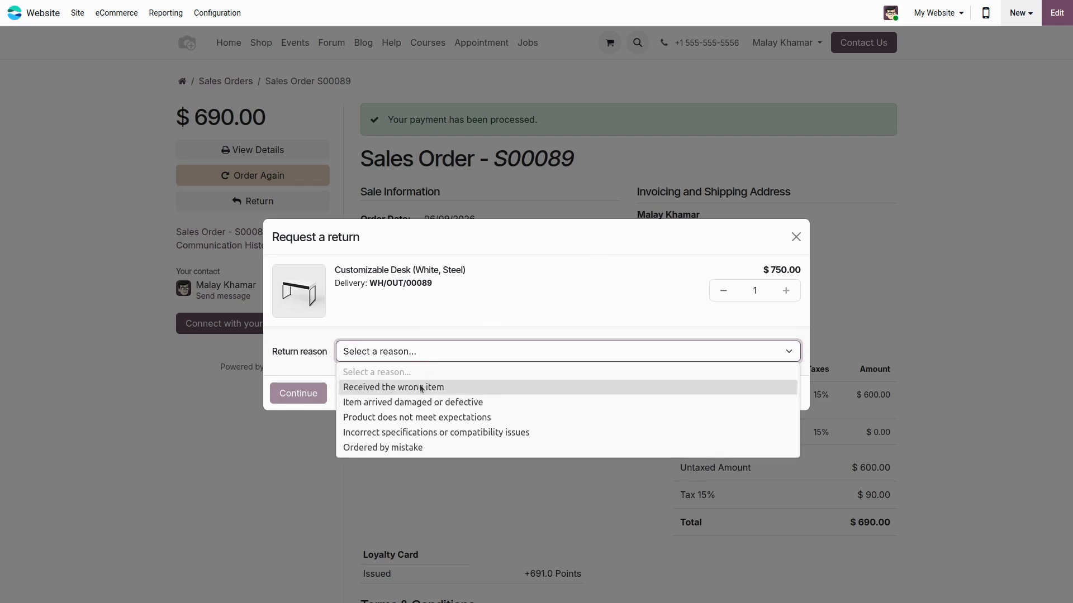
left_click(413, 402)
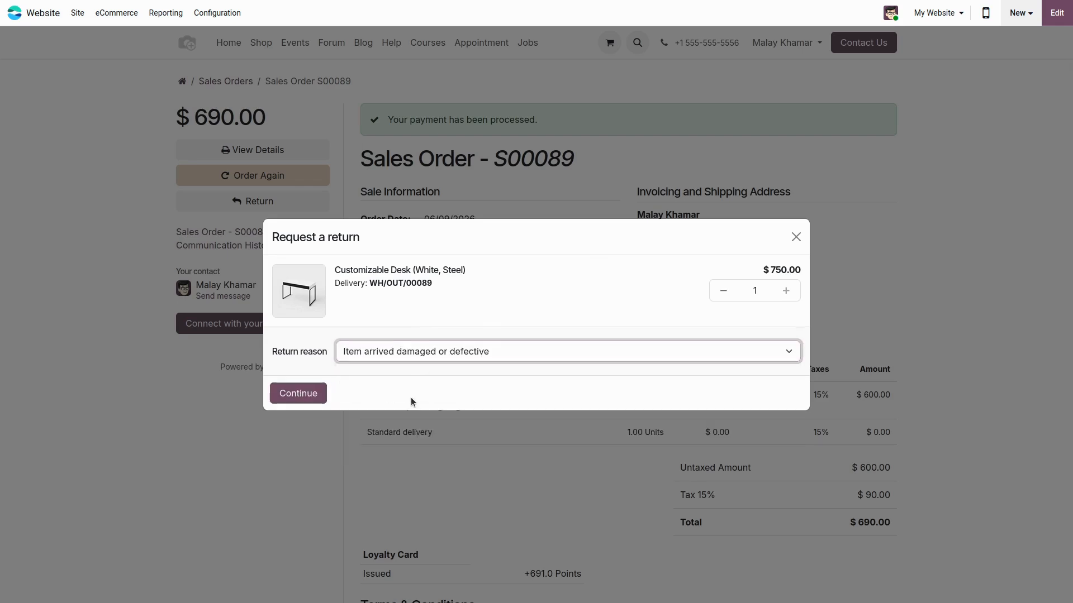
left_click(300, 395)
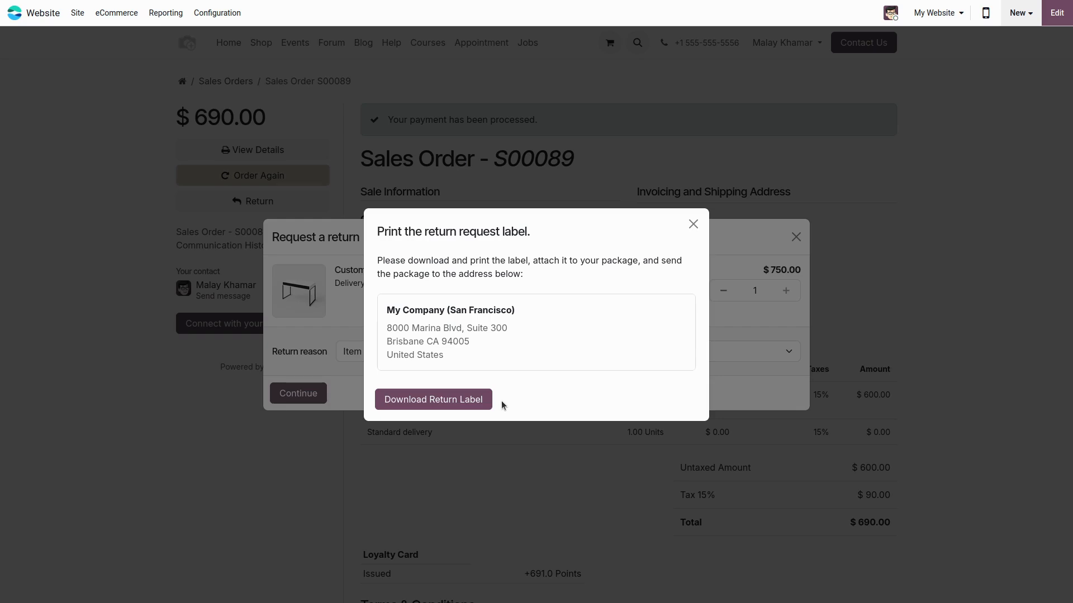
left_click(448, 396)
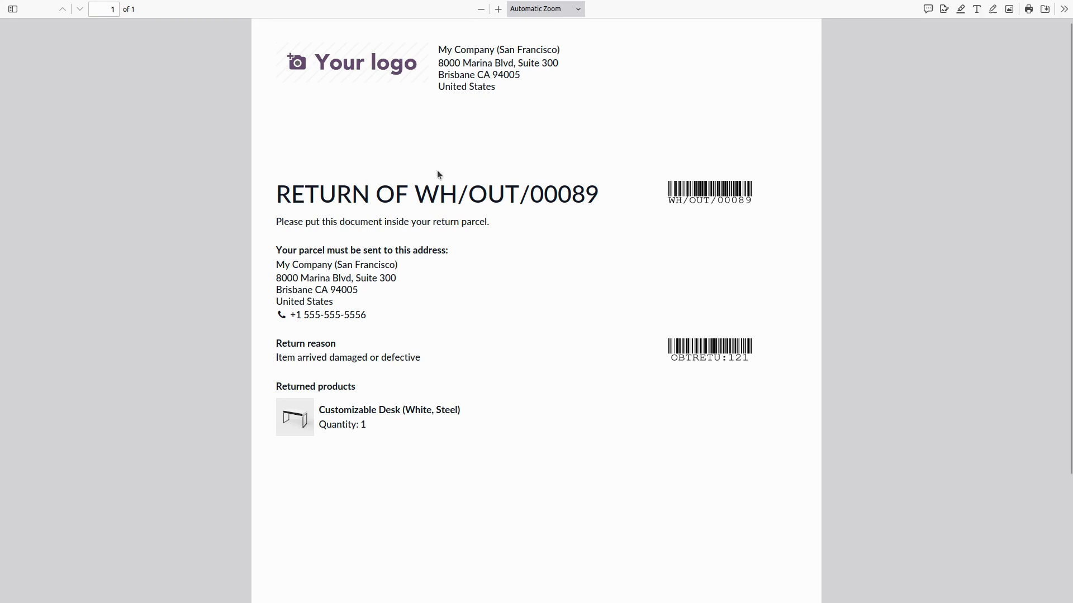
Examine the delivery reference and the return reason on the return label
double_click(555, 196)
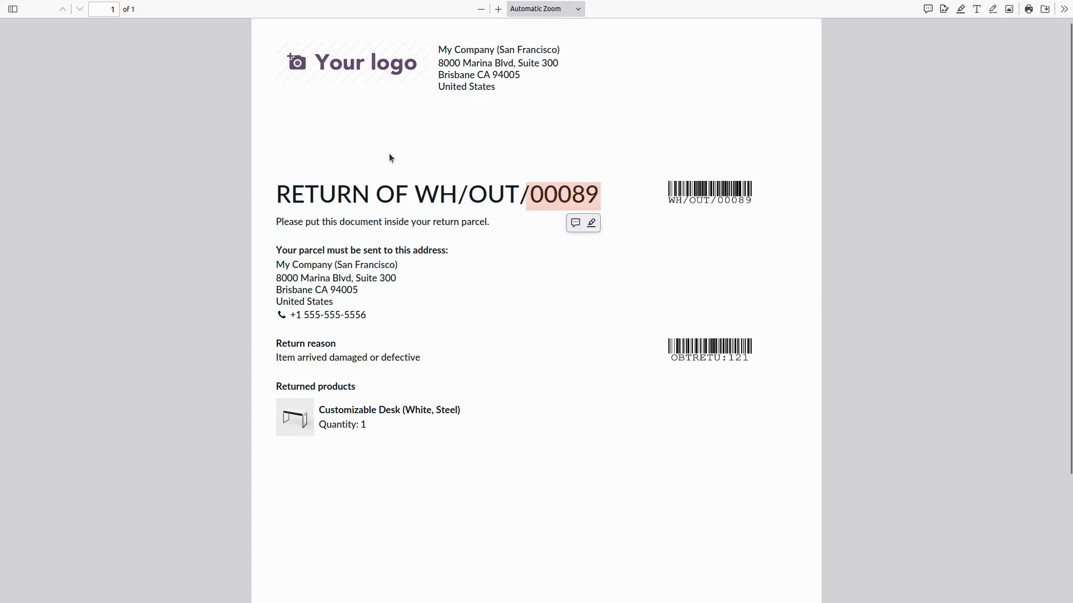
left_click(514, 197)
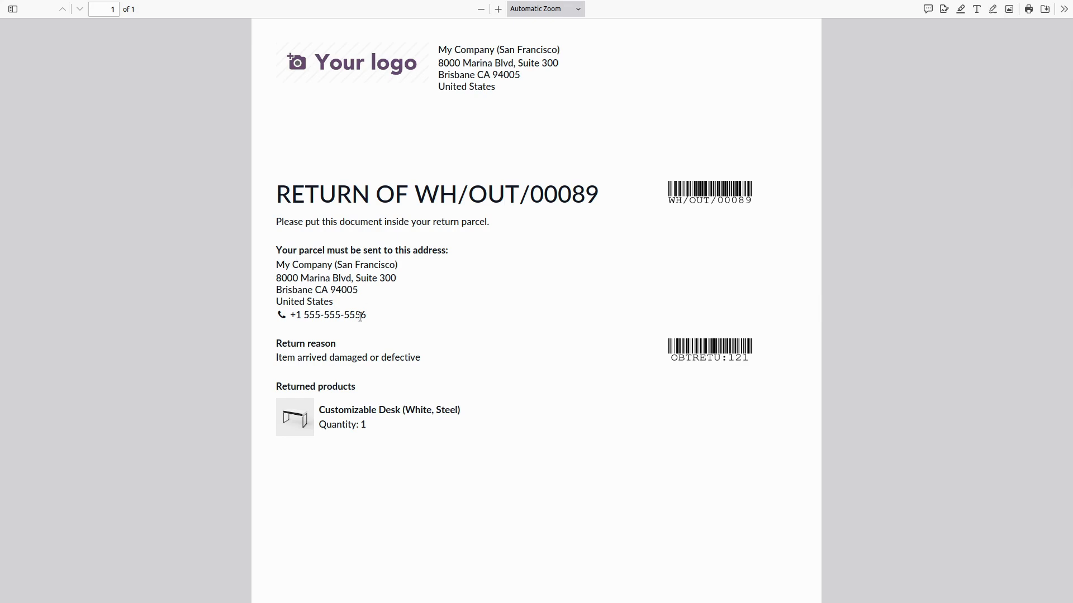
triple_click(300, 356)
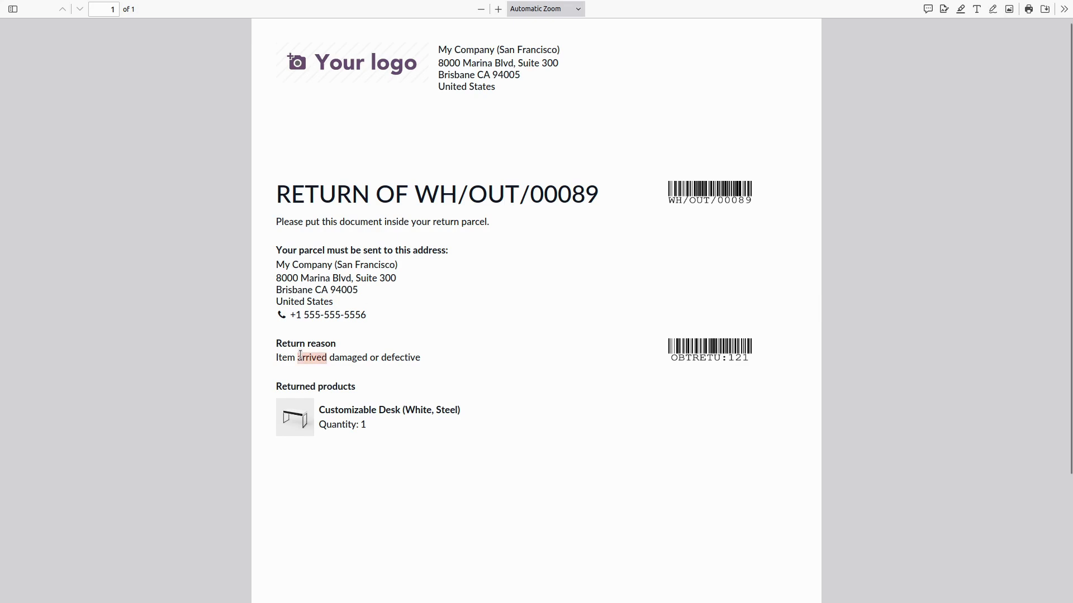
left_click(355, 359)
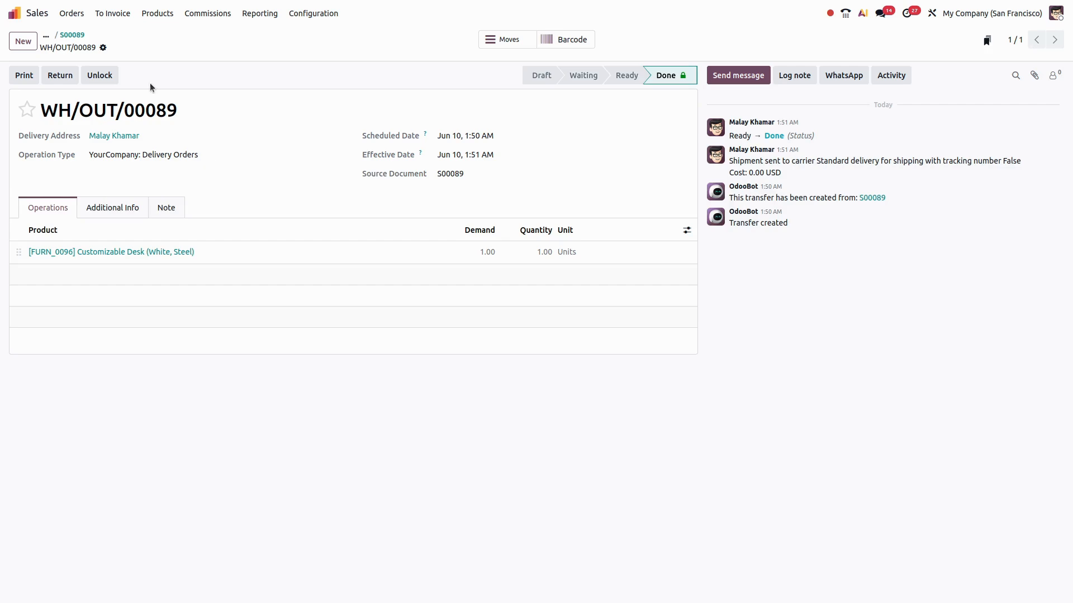
Return from the validated delivery to its sales order in the Sales app
left_click(66, 38)
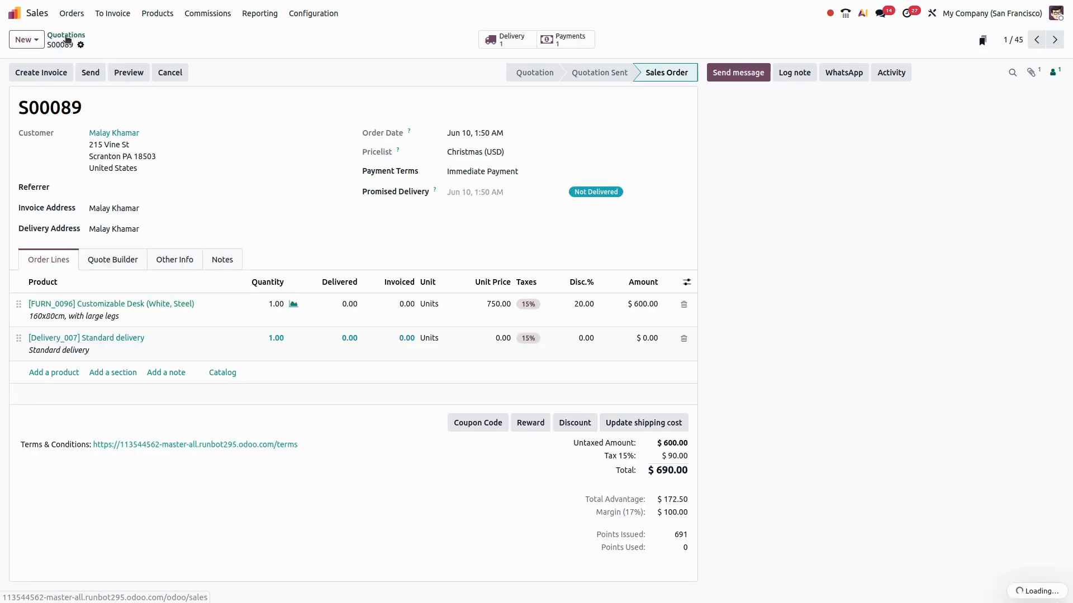